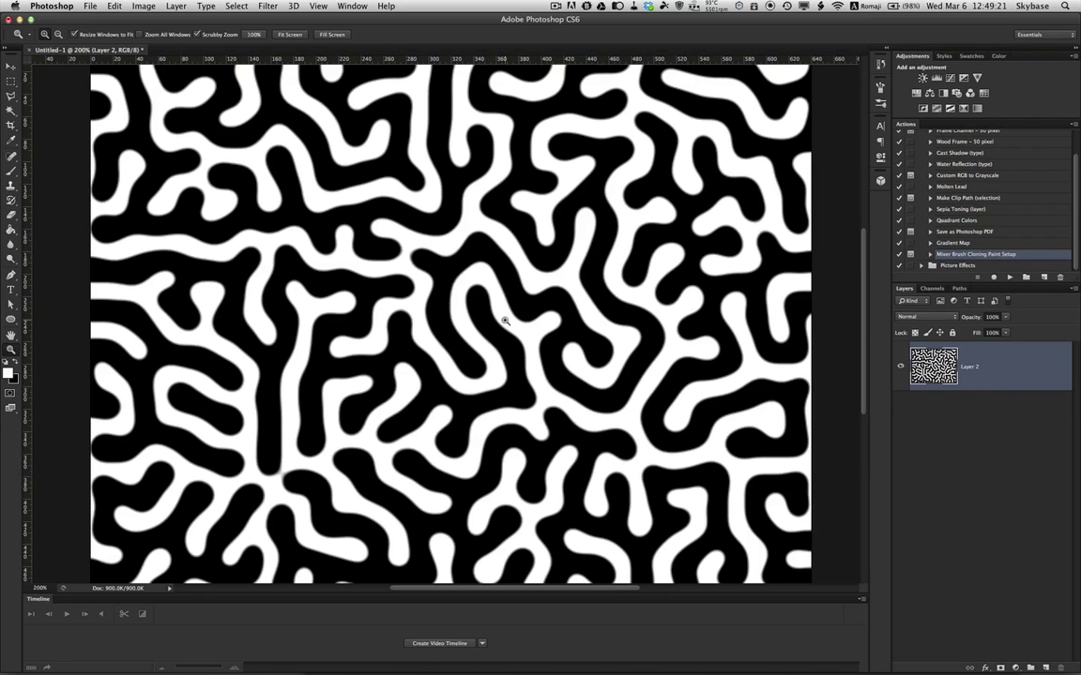
Step: Zoom the maze image out to 100% and create a new blank document, Untitled-2
key(alt)
alt+click(492, 315)
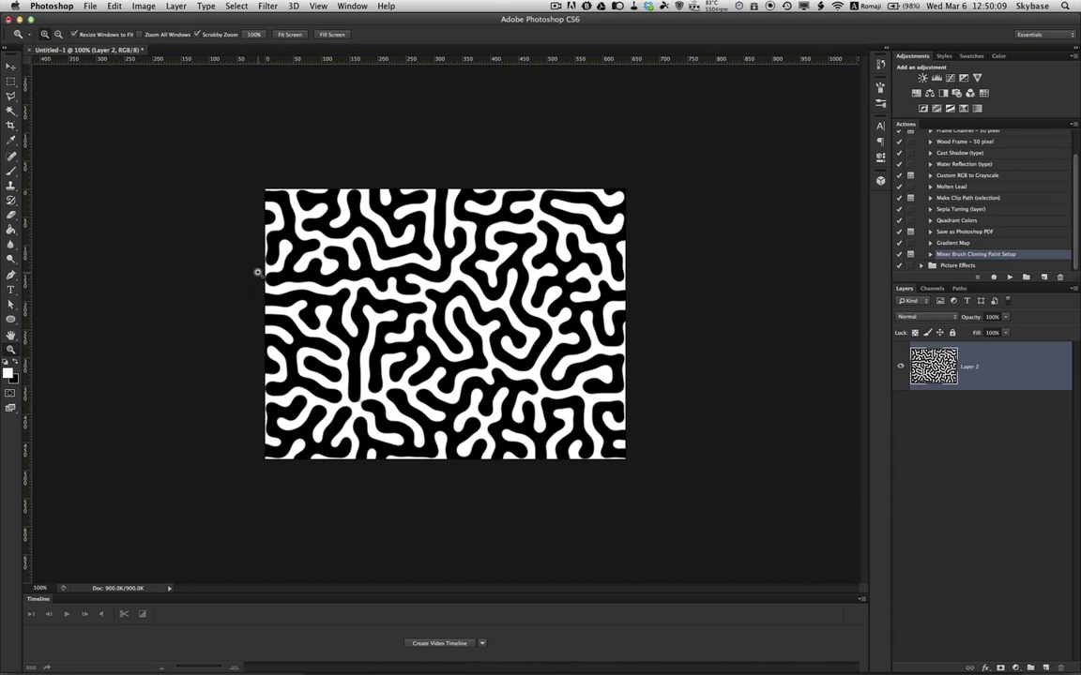
click(90, 5)
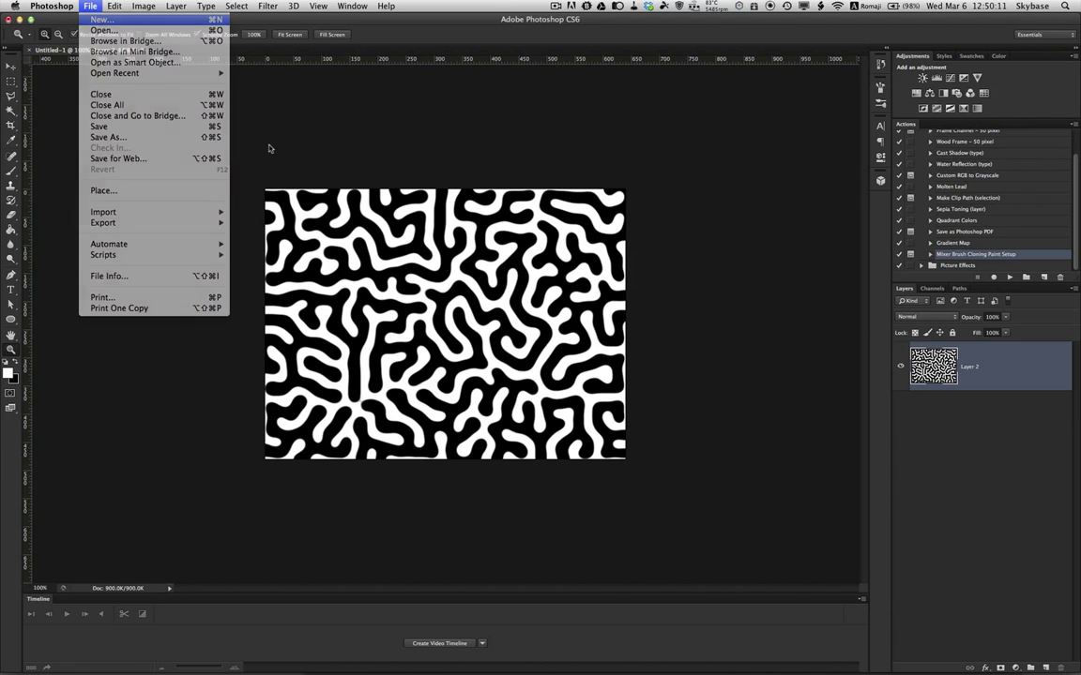
key(super+n)
click(679, 299)
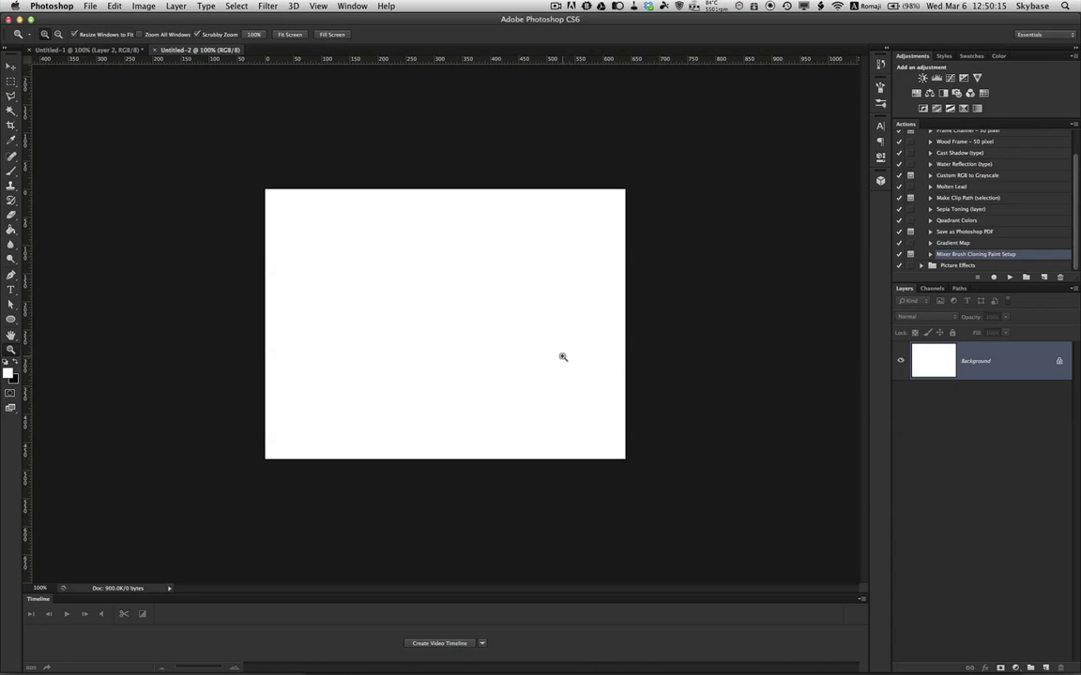
Step: Fill the new white canvas with solid black using the Paint Bucket
key(g)
click(451, 326)
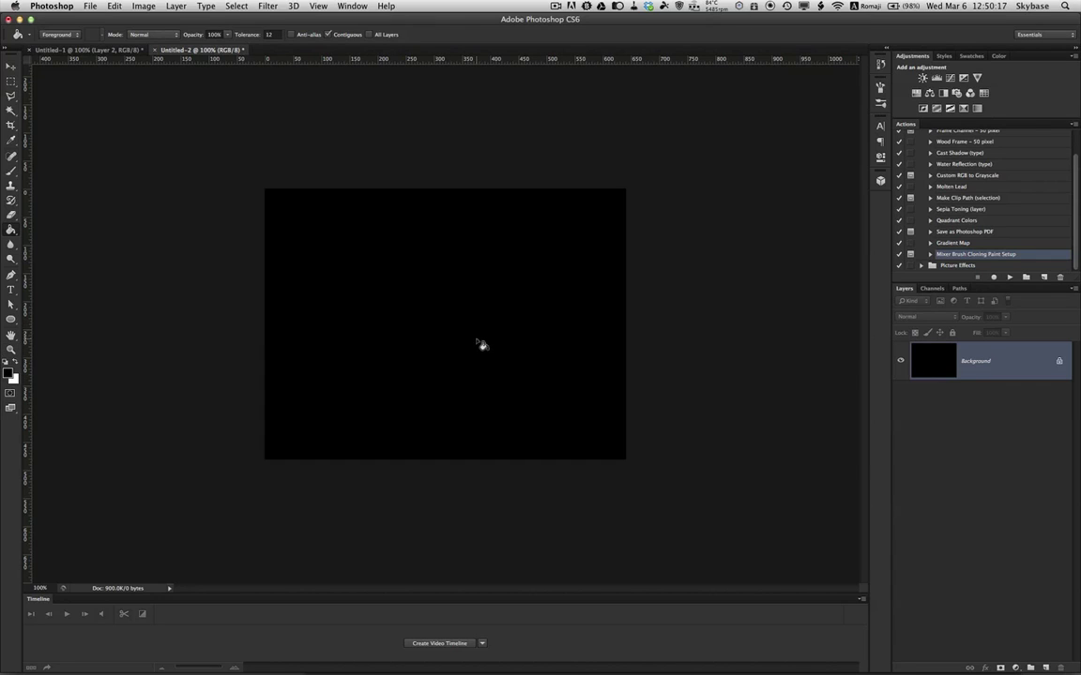
click(11, 170)
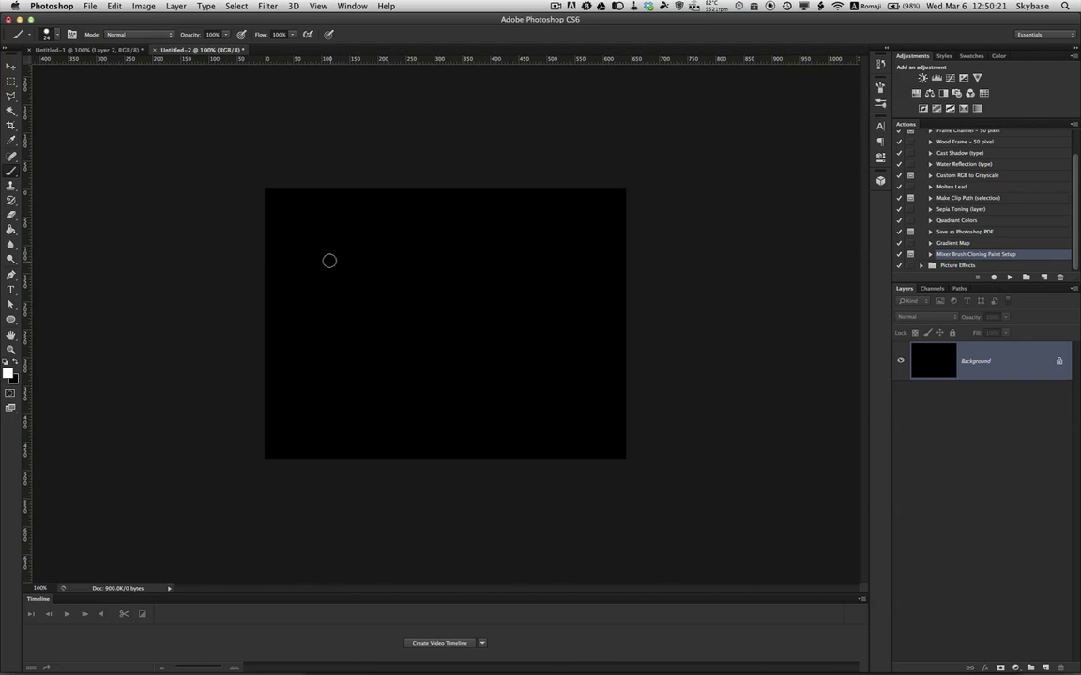
Step: Stamp around fifty white brush dots across the black canvas, undoing one stray stroke
click(328, 259)
click(421, 252)
click(410, 317)
click(362, 269)
click(466, 288)
click(487, 227)
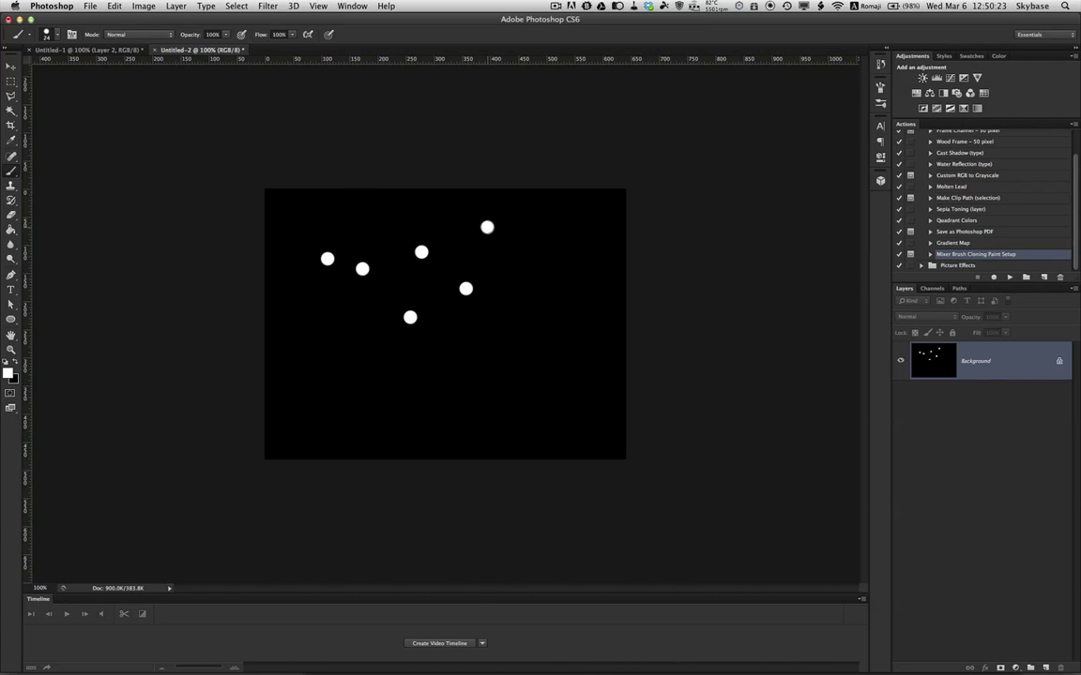
click(351, 217)
click(405, 285)
click(425, 207)
click(509, 251)
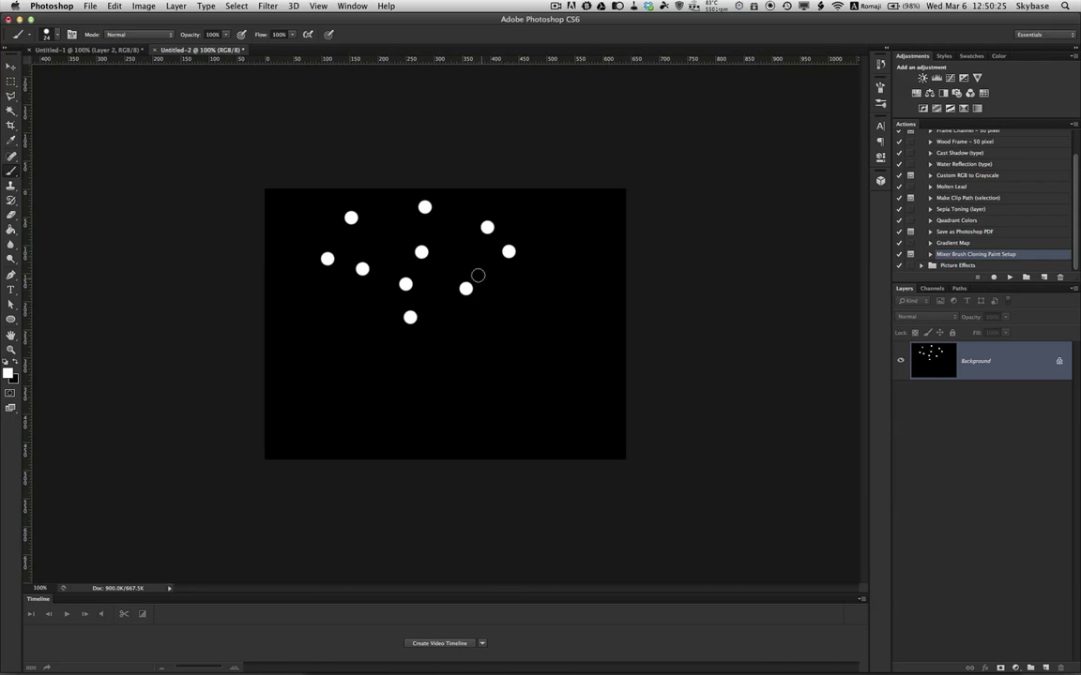
click(454, 251)
click(561, 220)
click(579, 302)
click(527, 283)
click(579, 252)
click(527, 336)
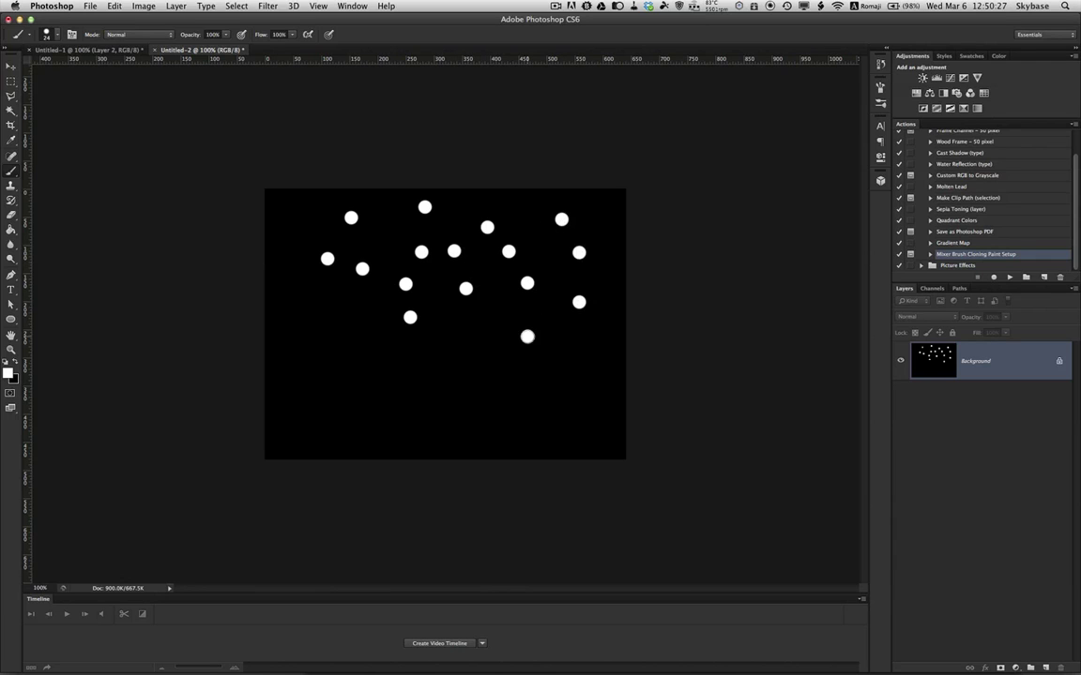
click(490, 283)
click(481, 335)
click(452, 375)
click(574, 377)
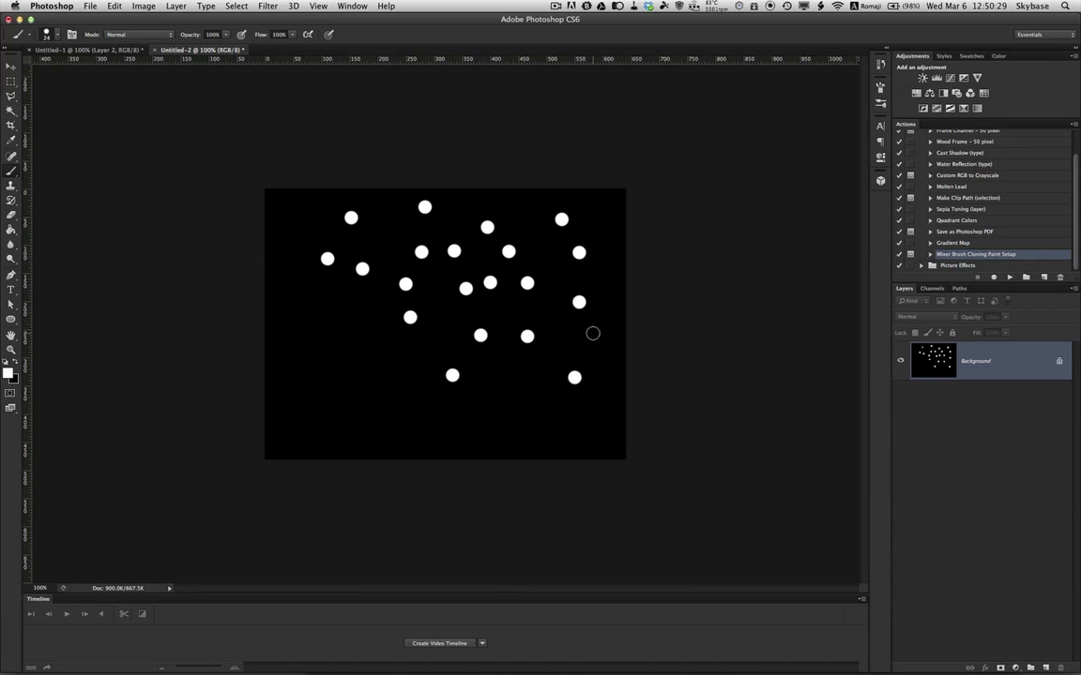
click(592, 333)
click(505, 310)
click(574, 278)
click(441, 331)
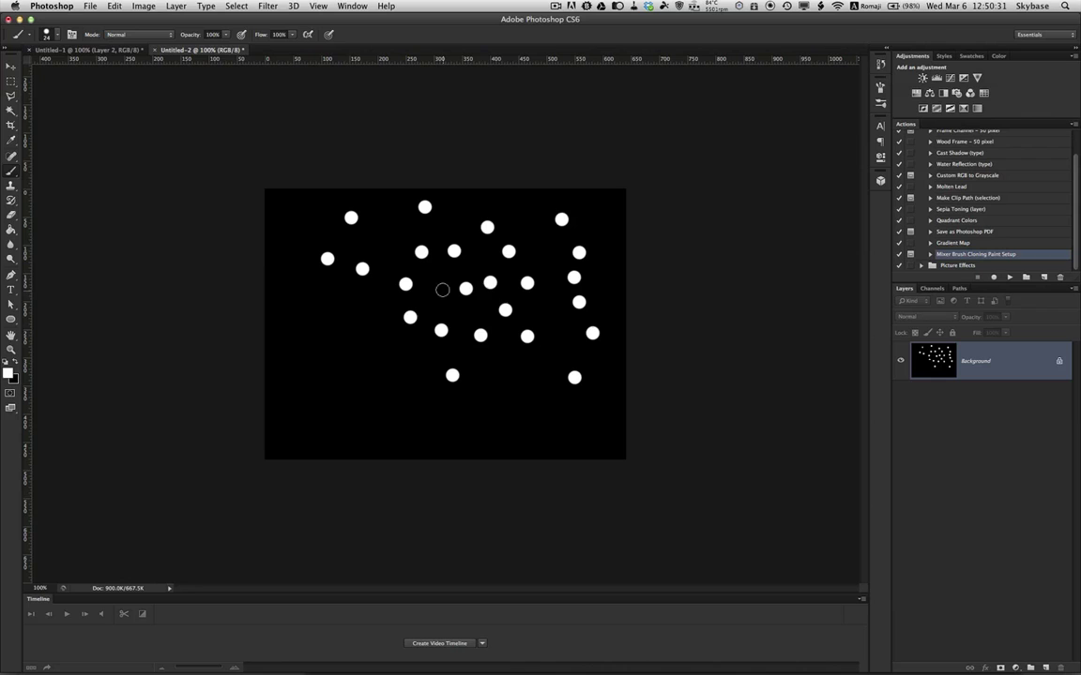
click(440, 284)
click(396, 367)
click(370, 316)
click(390, 301)
click(322, 299)
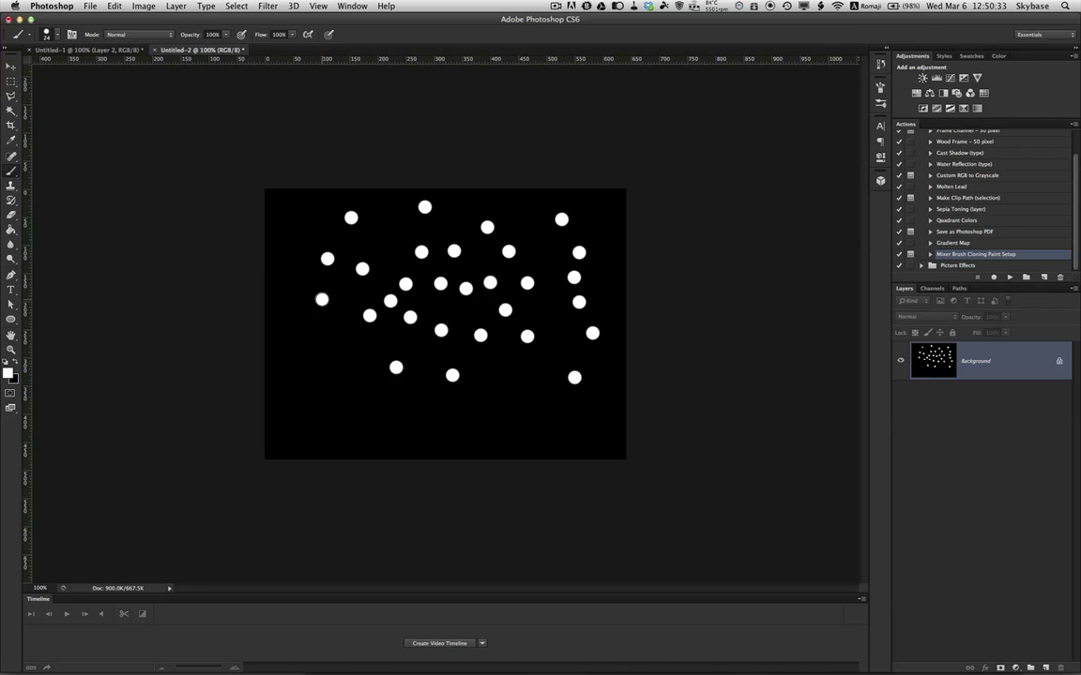
click(318, 359)
click(370, 351)
click(316, 397)
click(359, 401)
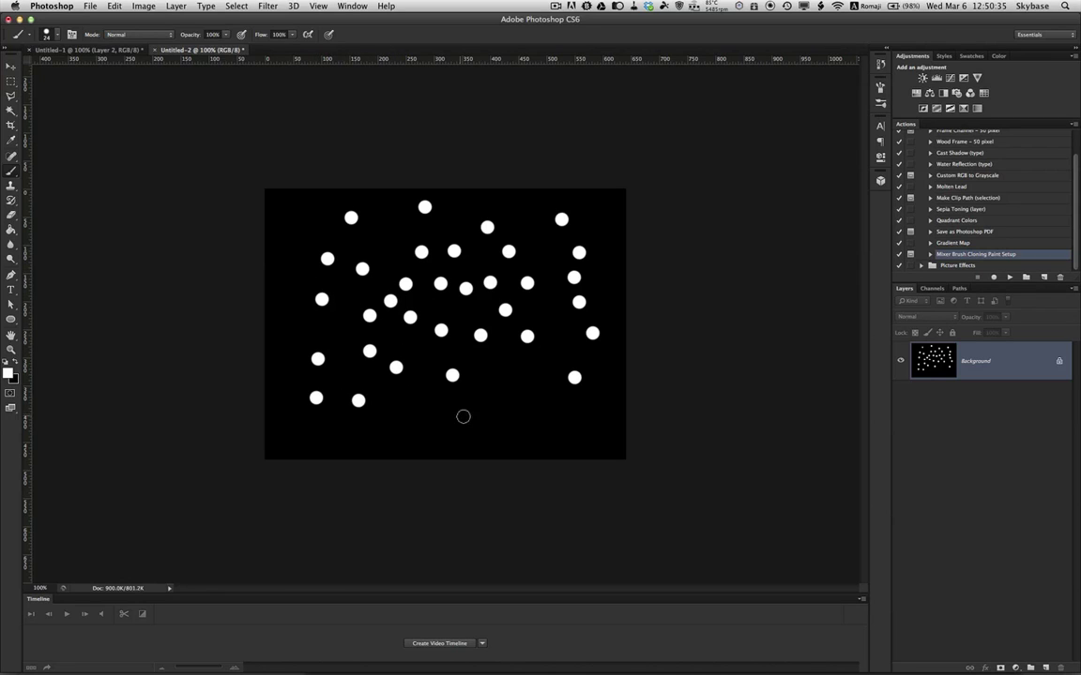
click(468, 417)
click(417, 406)
click(543, 385)
click(500, 361)
click(543, 418)
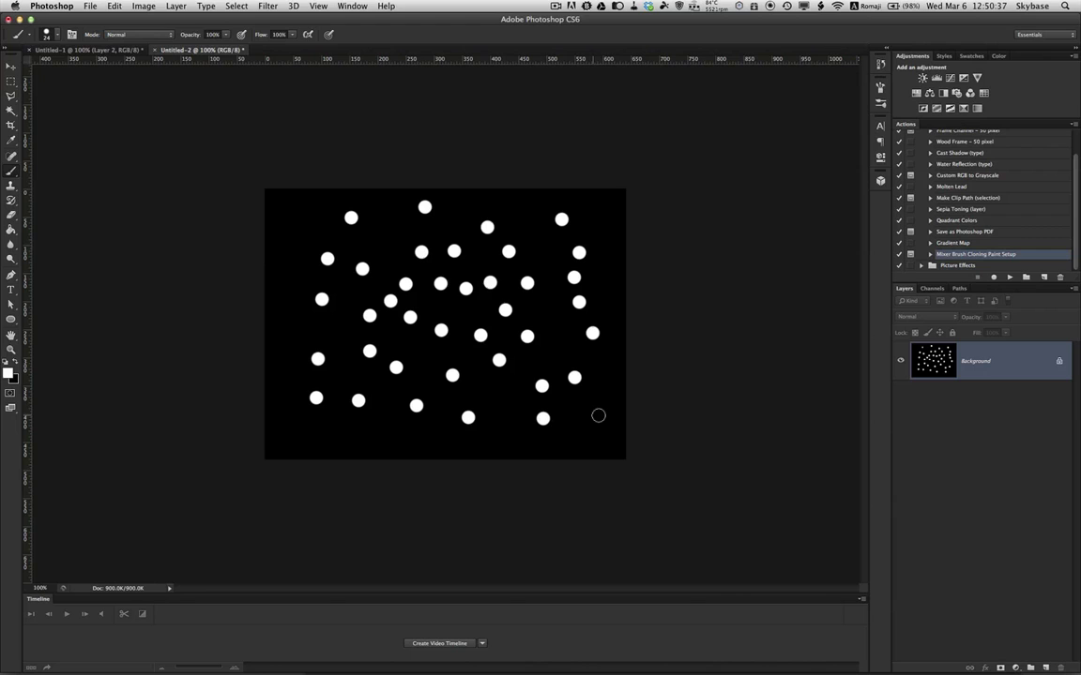
click(598, 415)
click(607, 369)
click(561, 347)
mouse_move(553, 328)
mouse_down()
mouse_move(536, 218)
mouse_move(555, 313)
mouse_up()
key(ctrl+z)
click(315, 232)
click(294, 280)
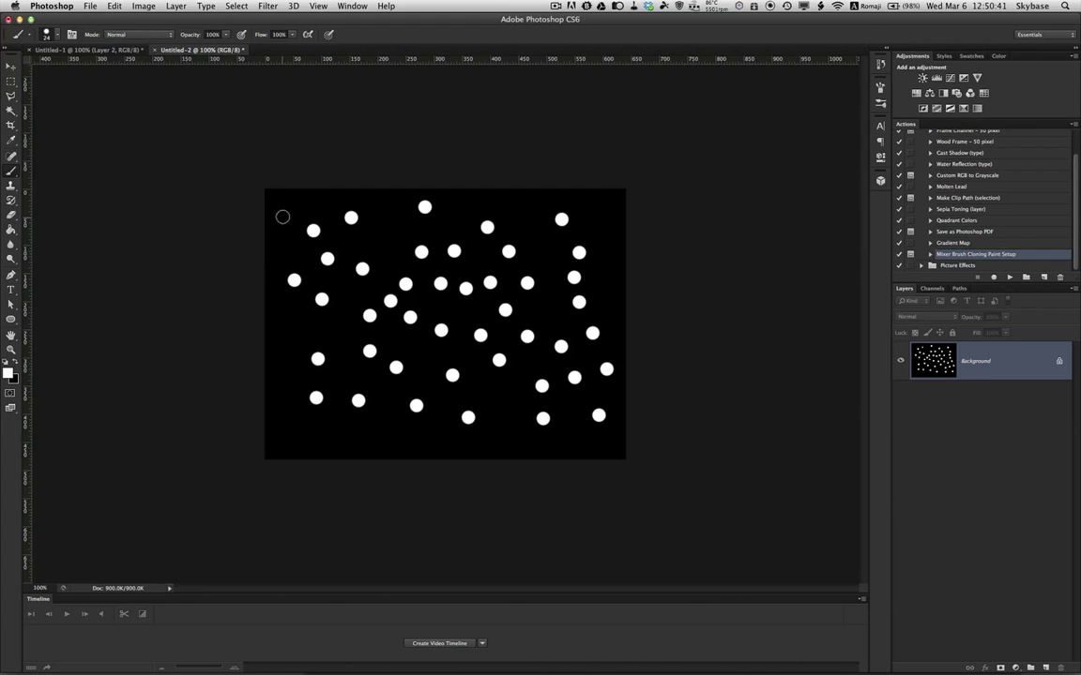
click(284, 213)
click(288, 436)
click(368, 435)
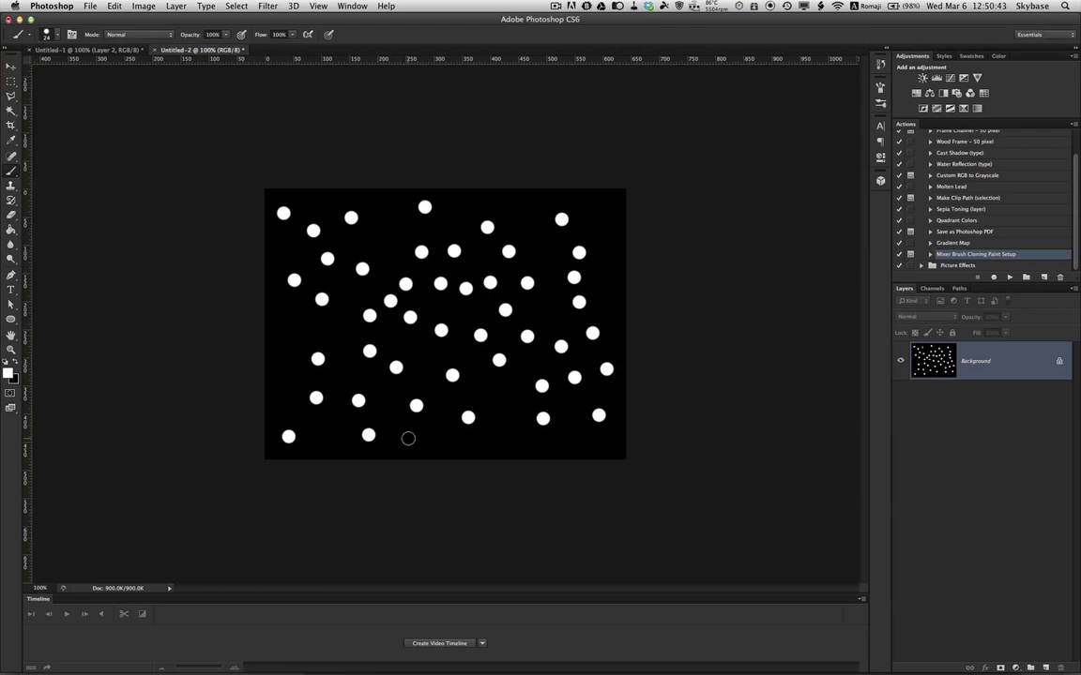
click(409, 437)
click(290, 329)
click(425, 350)
Step: Create a new action named 'Reaction-Diffusion' and start recording it
click(1043, 277)
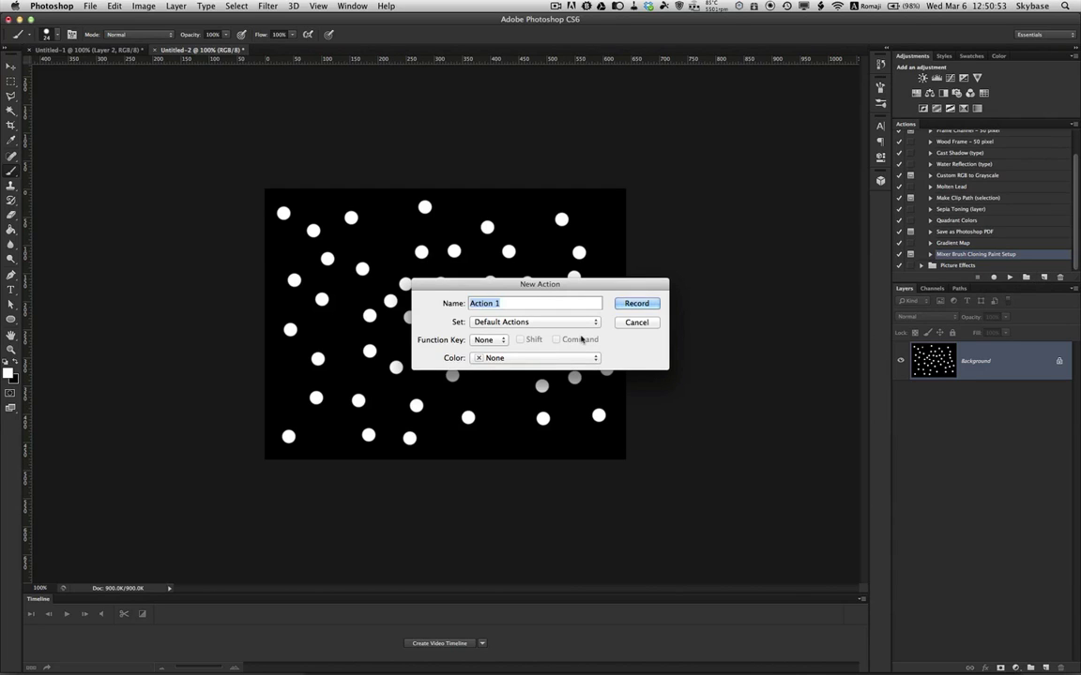
key(BackSpace)
text(Reaction-Diffusion)
key(Return)
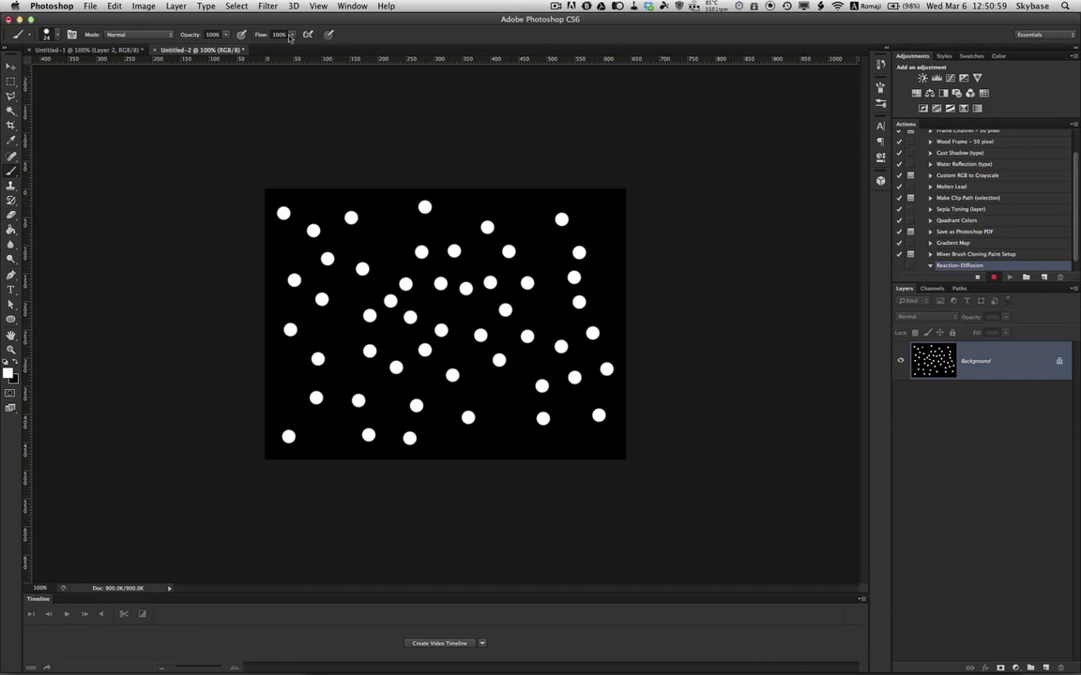
Step: Apply a High Pass filter with a 6-pixel radius to the dot image
click(274, 7)
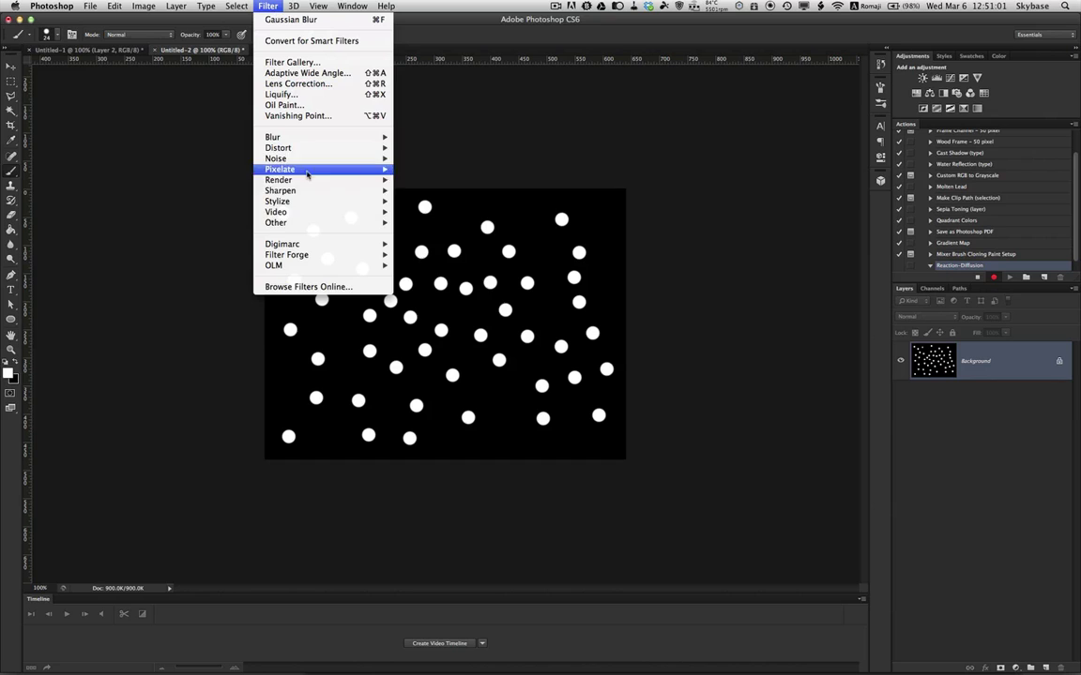
mouse_move(376, 224)
click(443, 235)
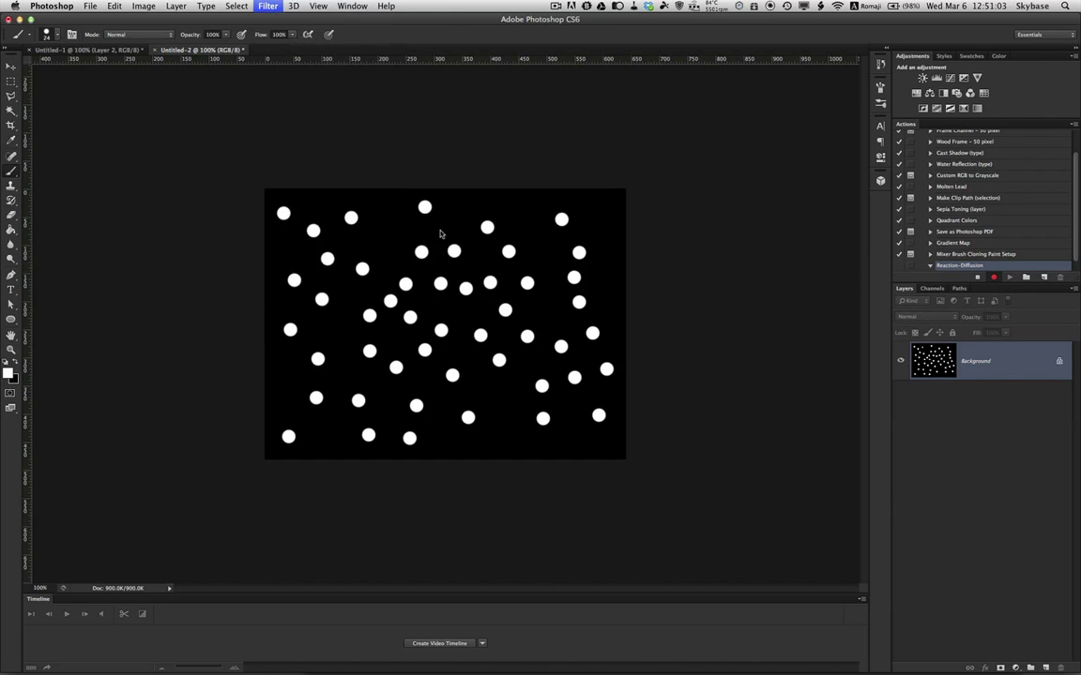
drag(568, 282, 590, 269)
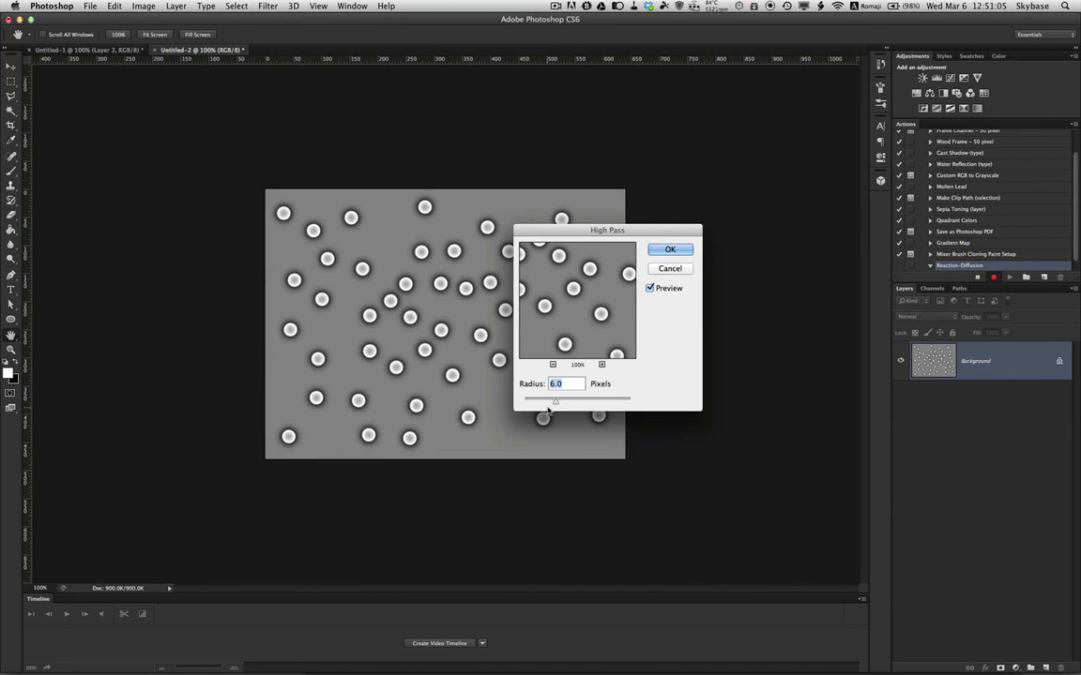
drag(555, 401, 557, 404)
text(6)
key(Return)
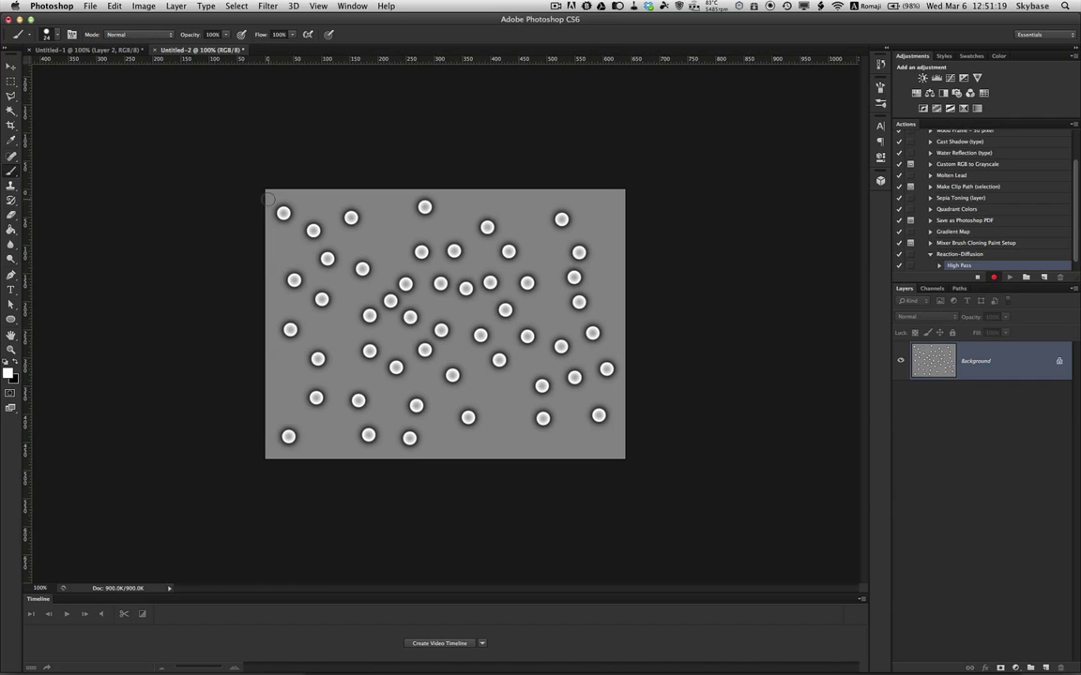
Step: Apply a Threshold adjustment at level 123 to get black rings on white
click(142, 5)
mouse_move(209, 42)
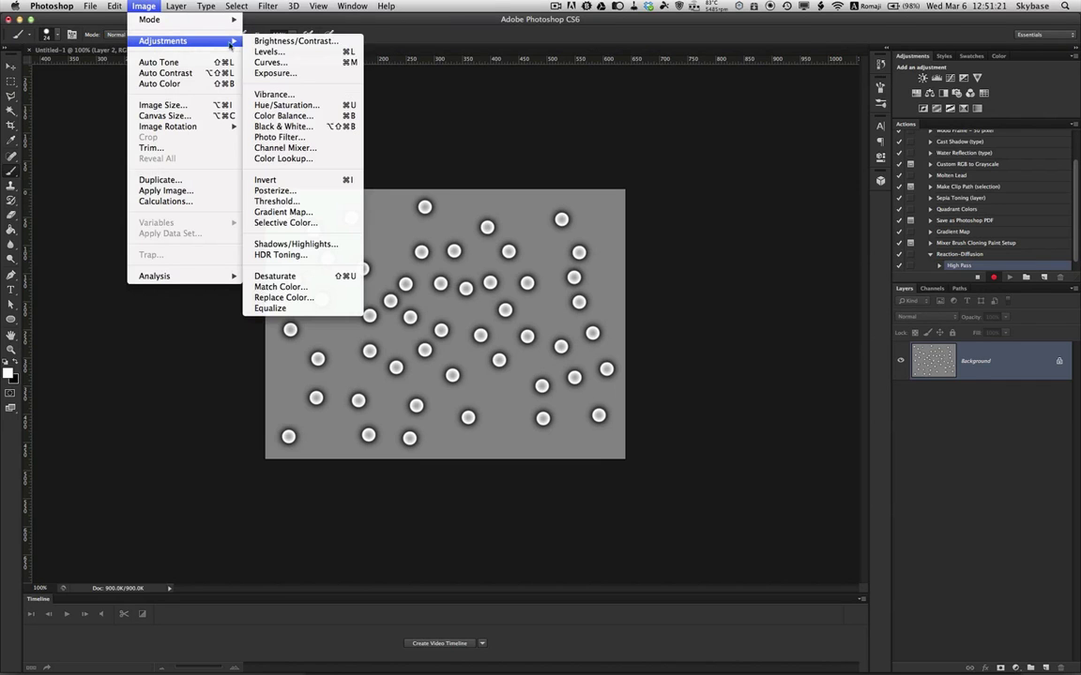
click(316, 201)
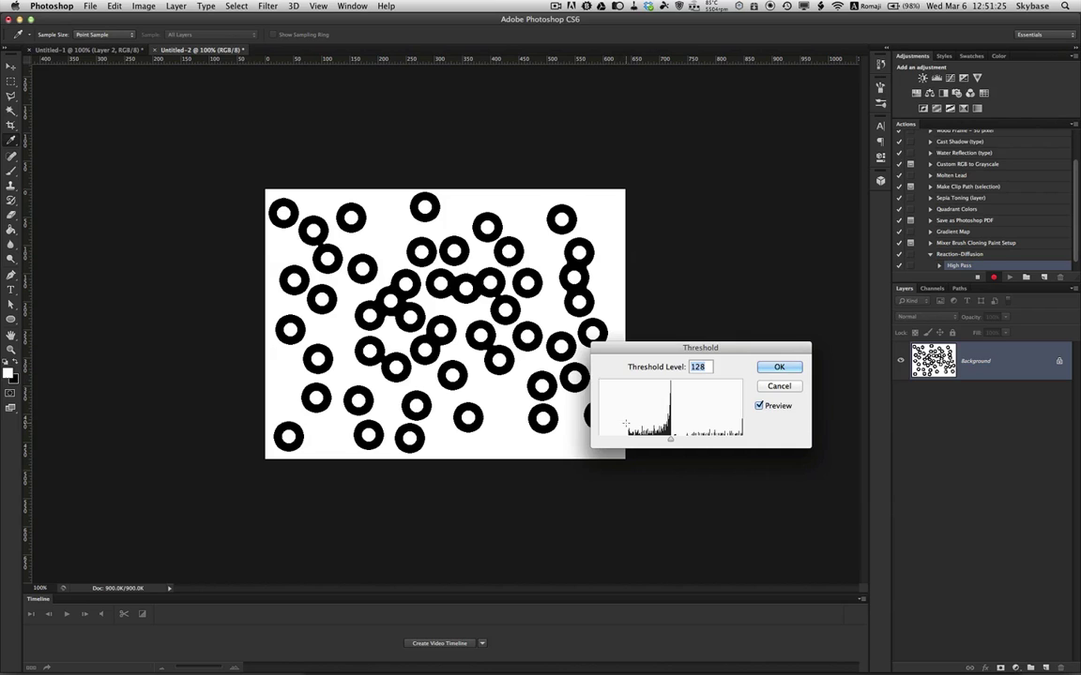
mouse_move(672, 445)
mouse_down()
mouse_move(661, 439)
mouse_move(710, 439)
mouse_move(664, 441)
mouse_up()
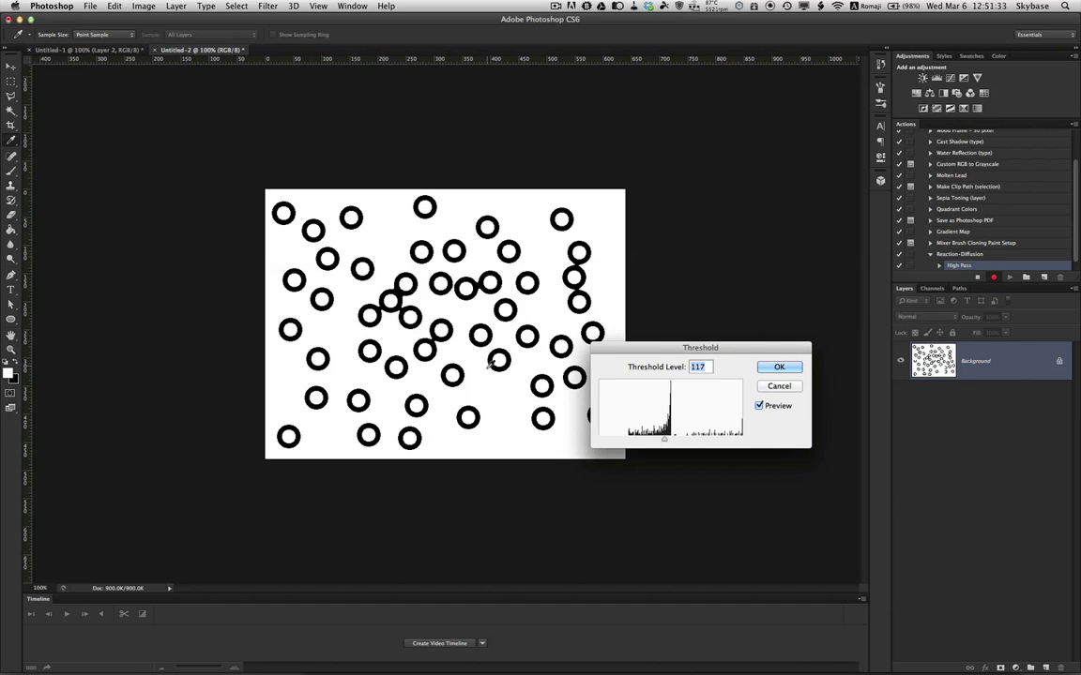
drag(667, 442, 668, 441)
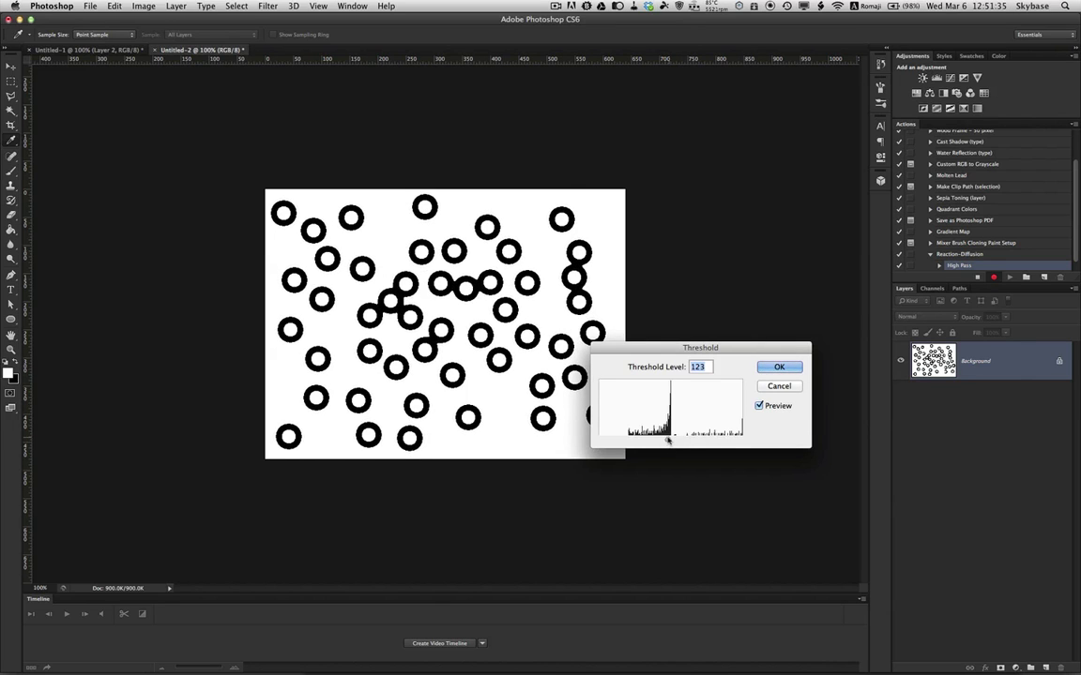
click(779, 366)
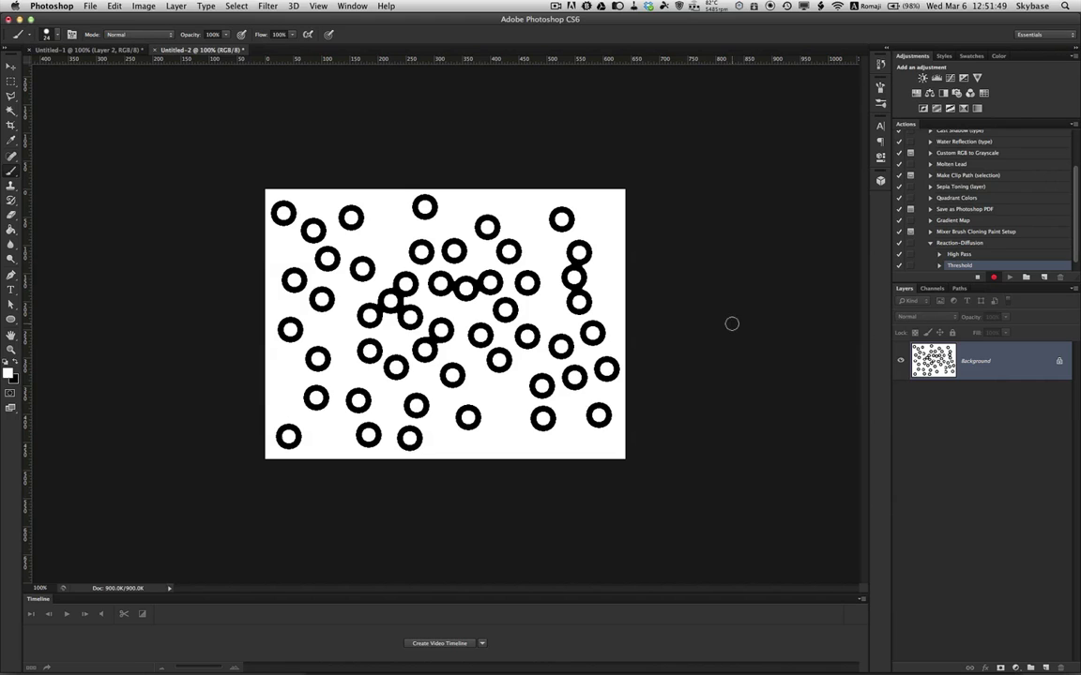
Step: Apply a Gaussian Blur with a radius of 5 pixels to the rings
click(269, 6)
mouse_move(273, 138)
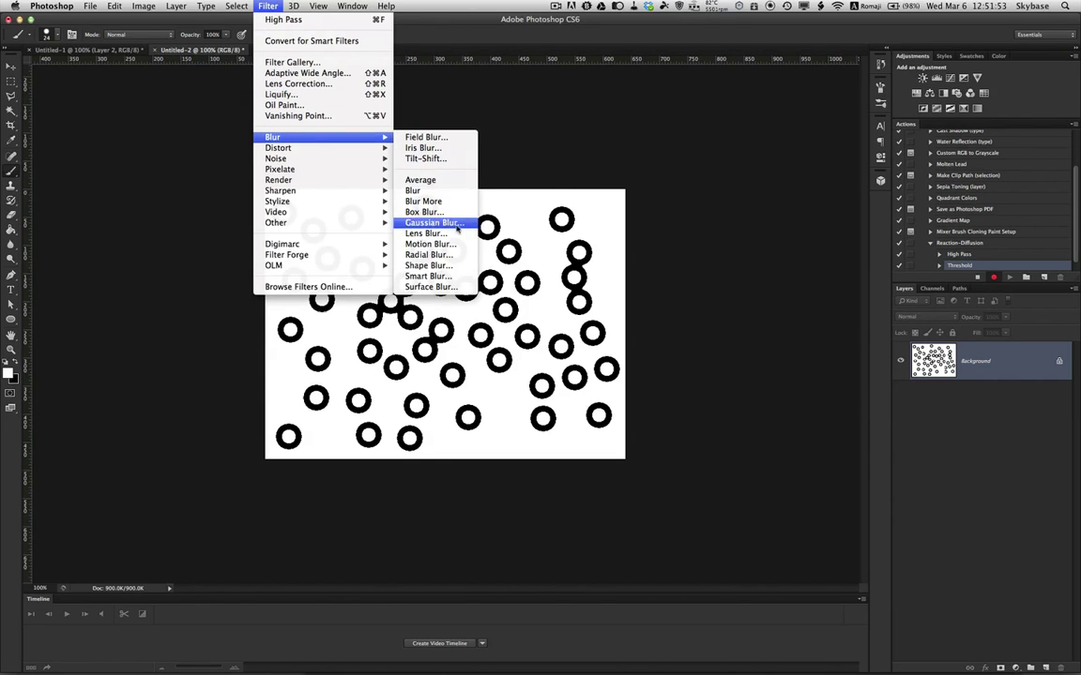
click(458, 228)
drag(704, 422, 730, 423)
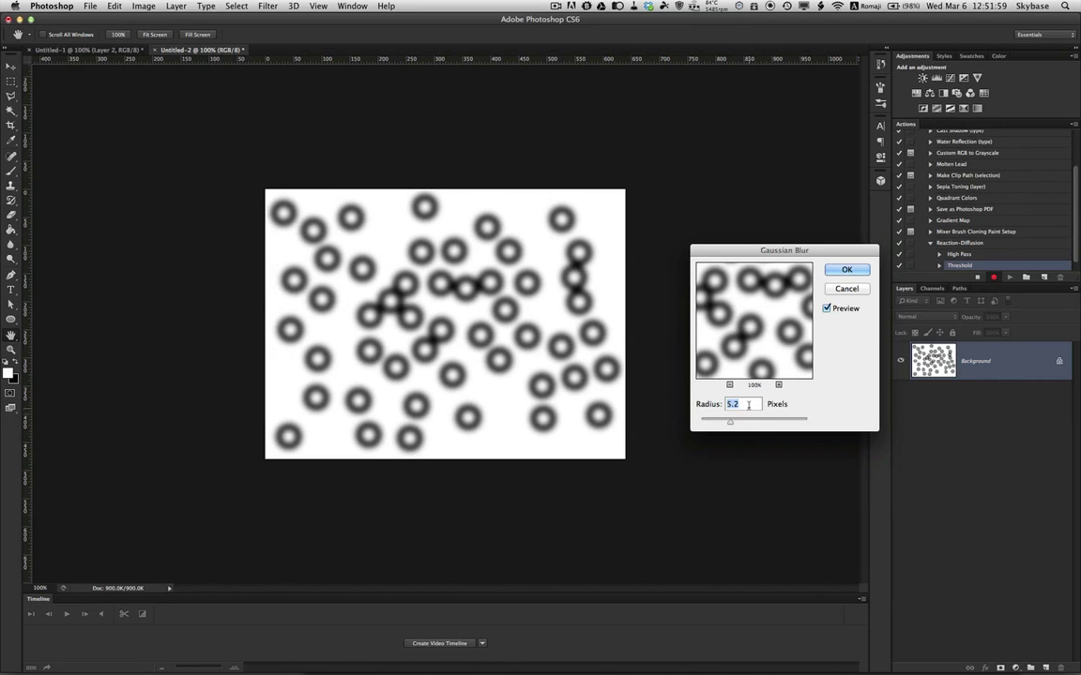
text(5)
drag(729, 422, 786, 419)
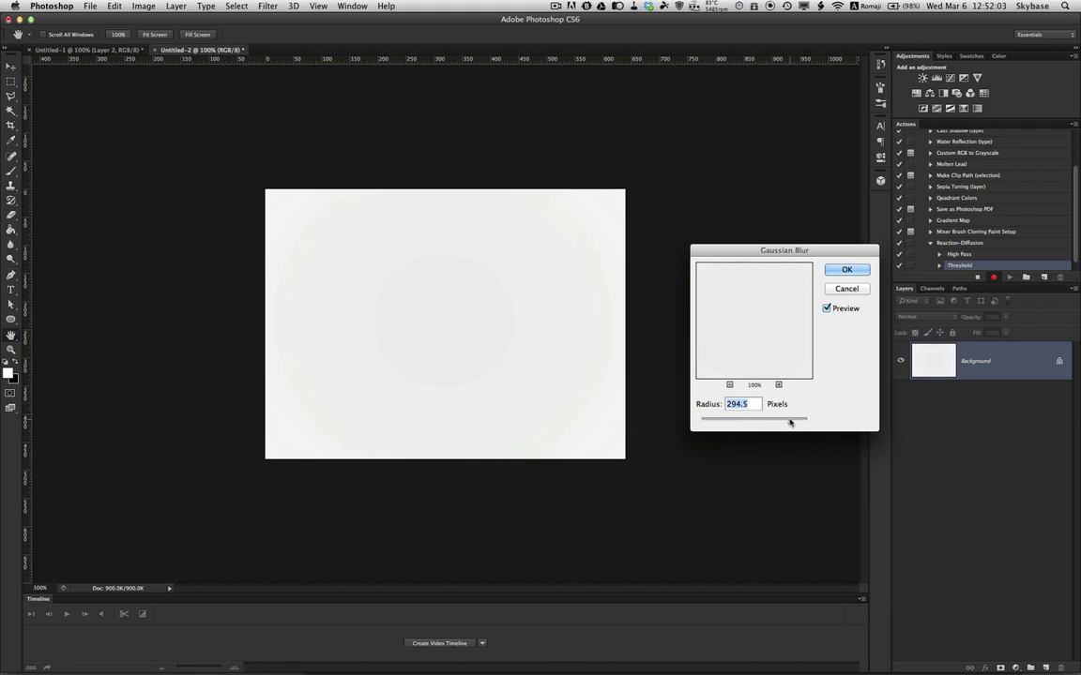
click(754, 423)
text(5)
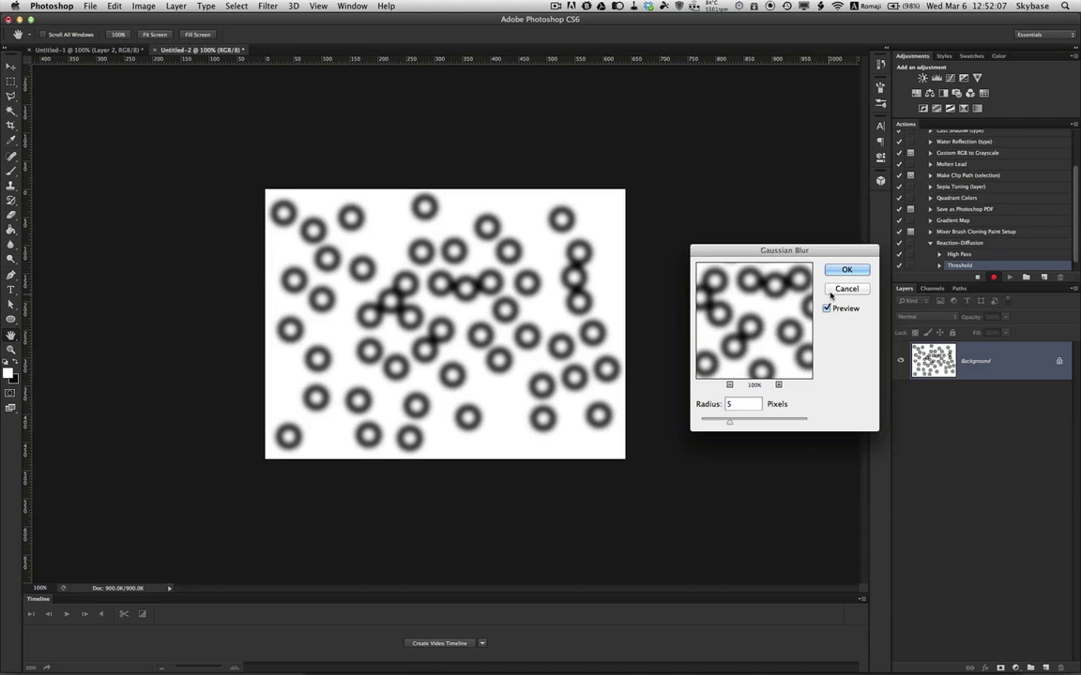
click(846, 269)
Step: Stop recording and select the Reaction-Diffusion action in the Actions panel
key(b)
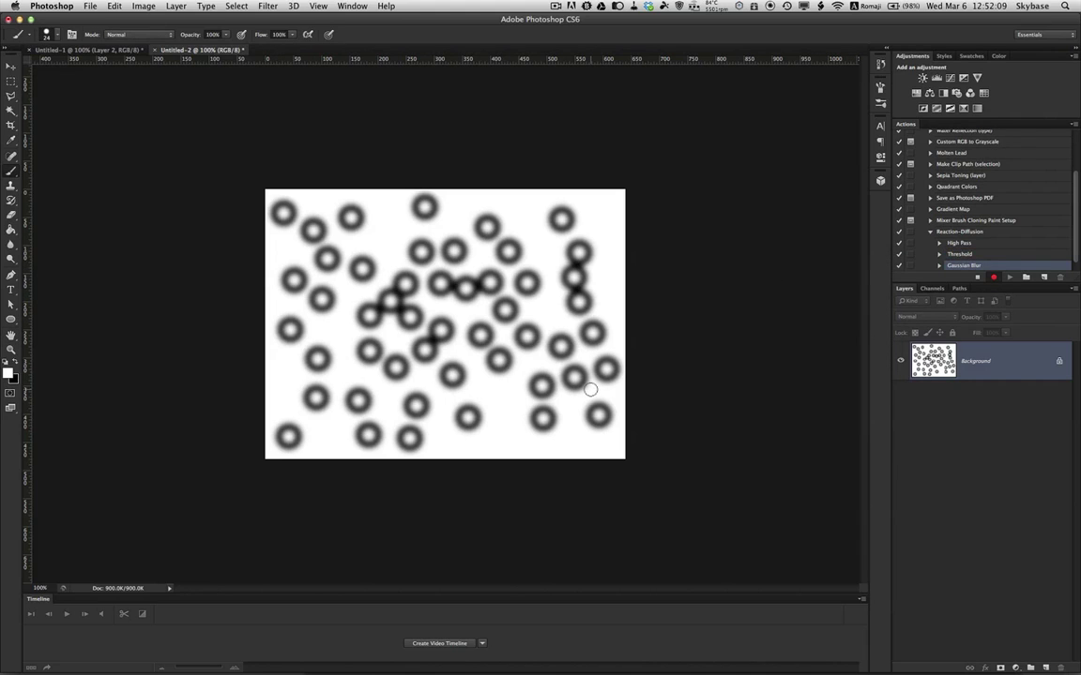
click(977, 277)
click(959, 233)
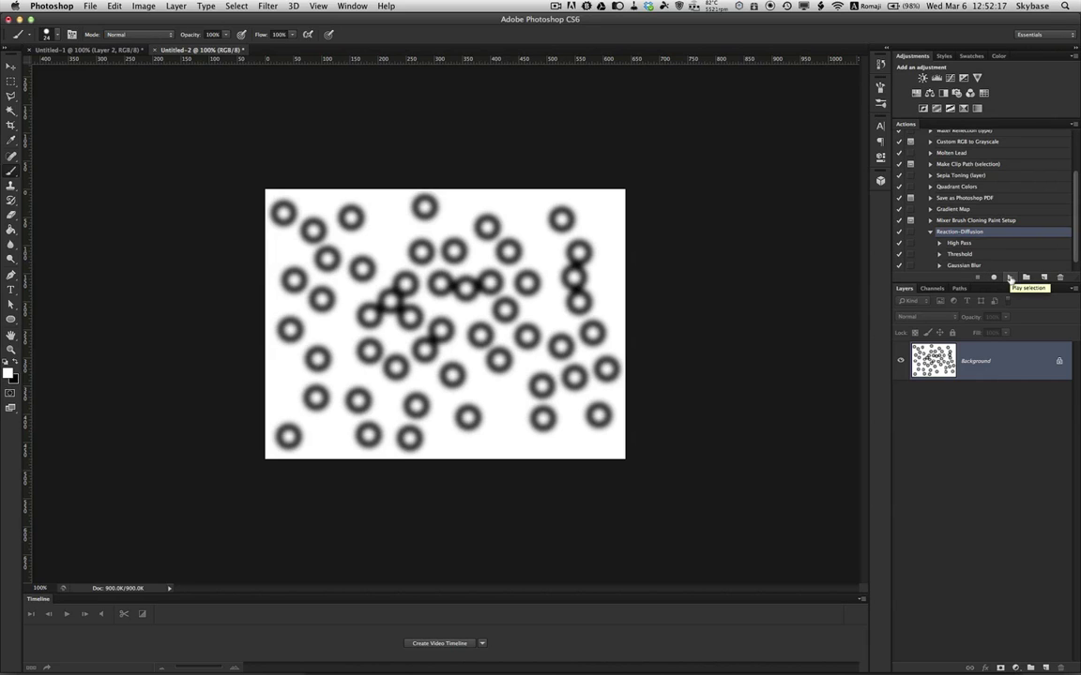
Step: Play the Reaction-Diffusion action repeatedly until the rings grow into a maze
click(1009, 277)
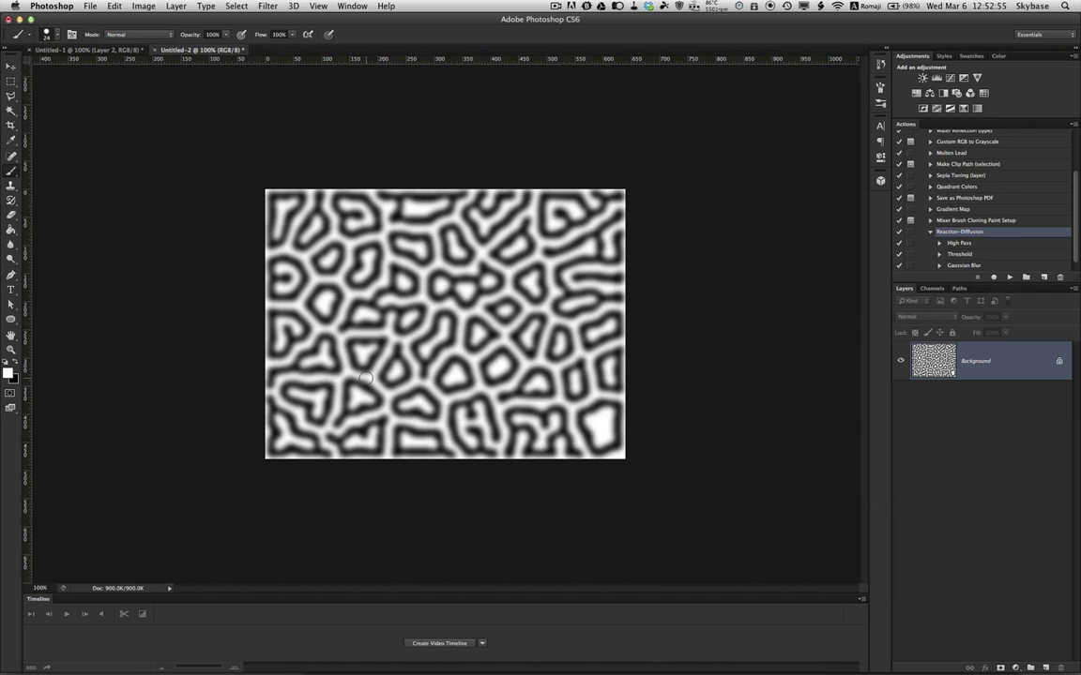
Step: Apply Unsharp Mask with Amount 500%, Radius 9.8 pixels and Threshold 0
click(268, 6)
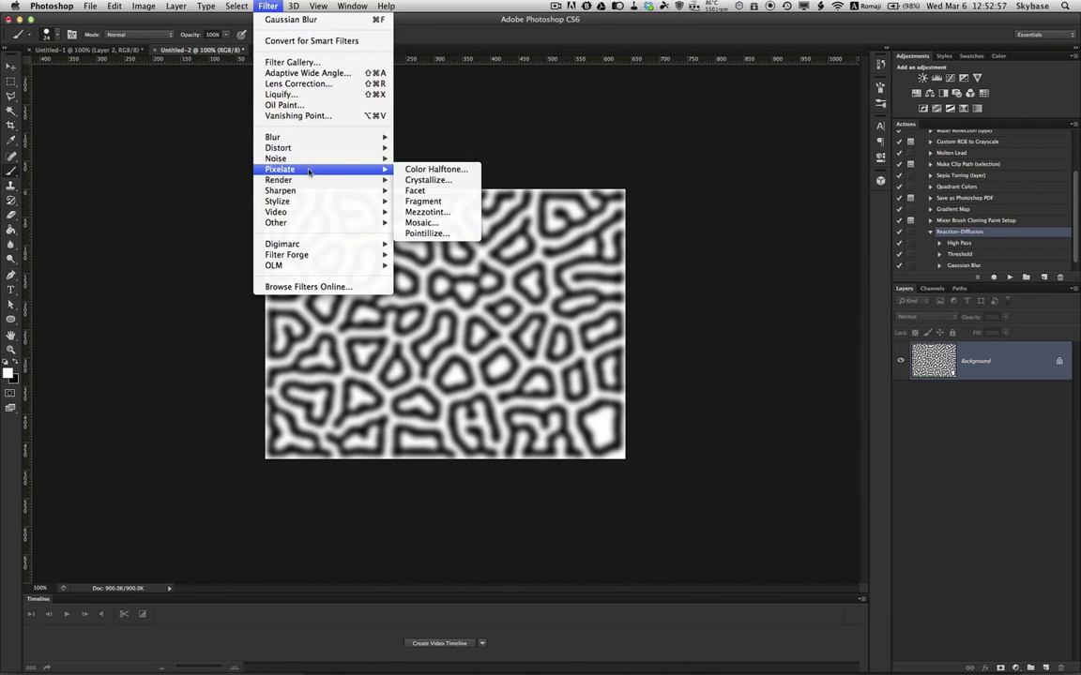
mouse_move(307, 191)
click(418, 233)
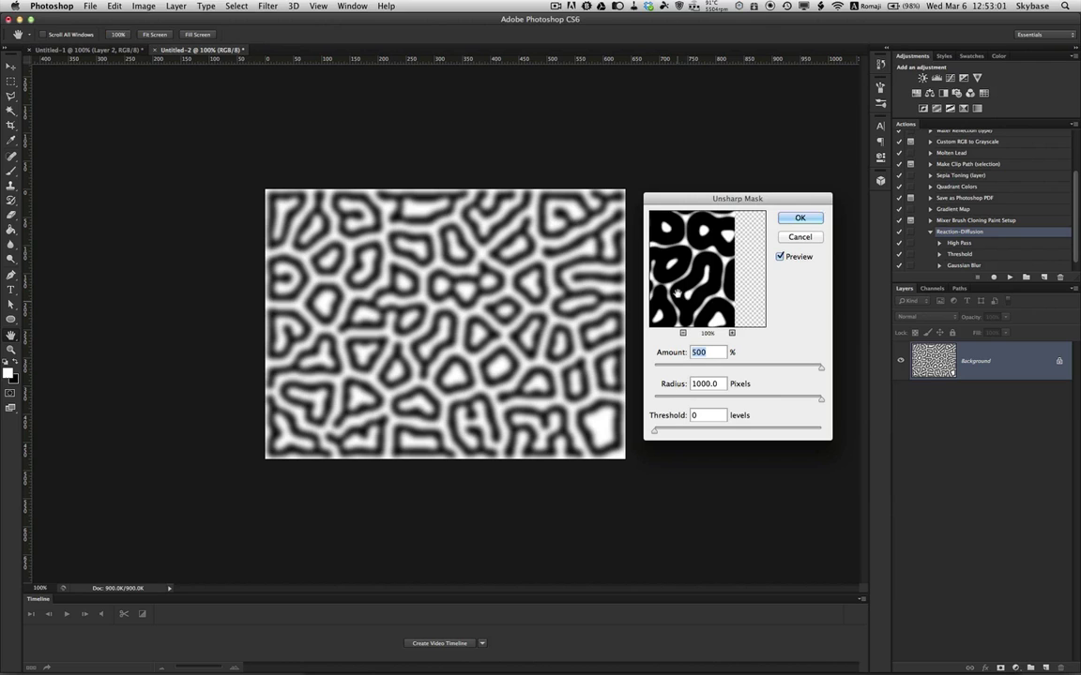
click(747, 398)
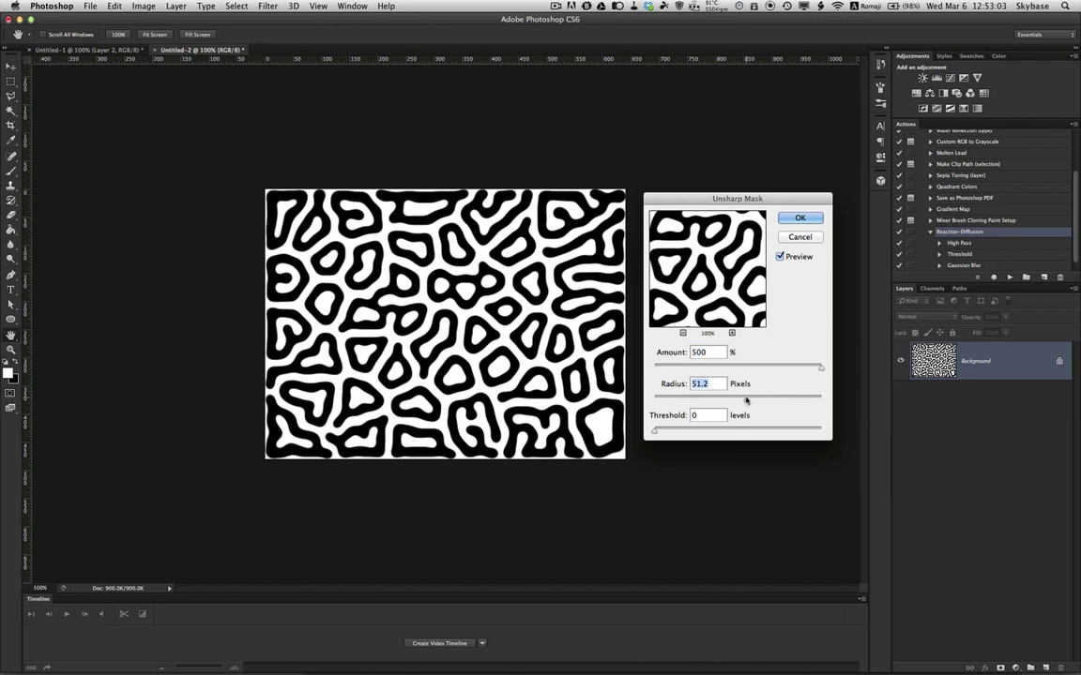
drag(748, 402, 720, 397)
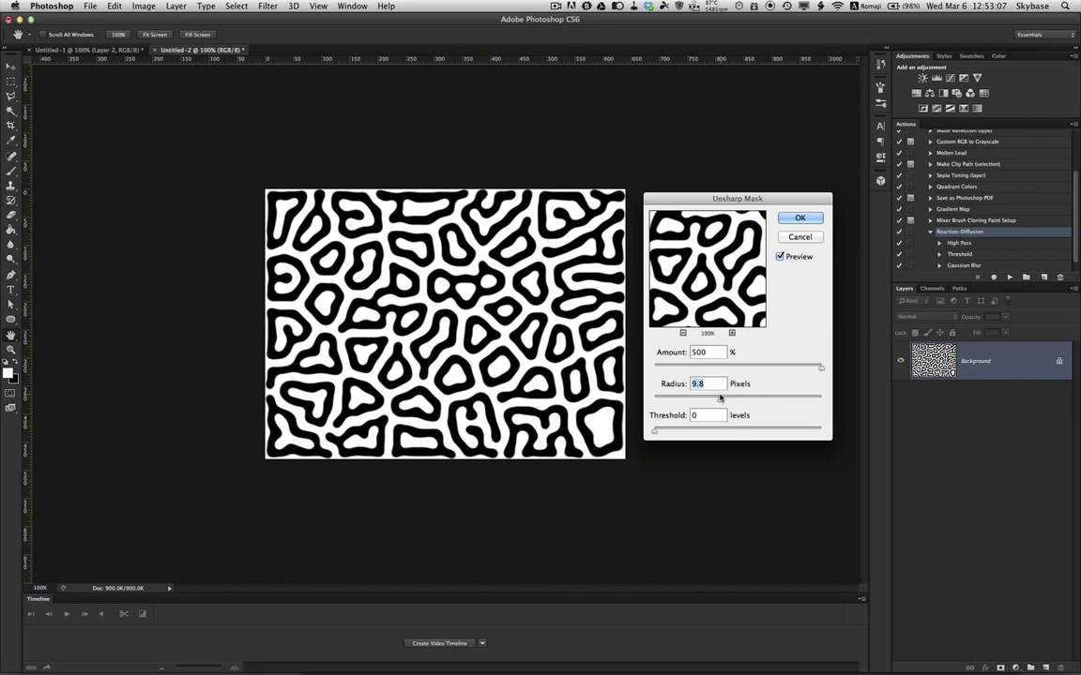
click(800, 217)
key(z)
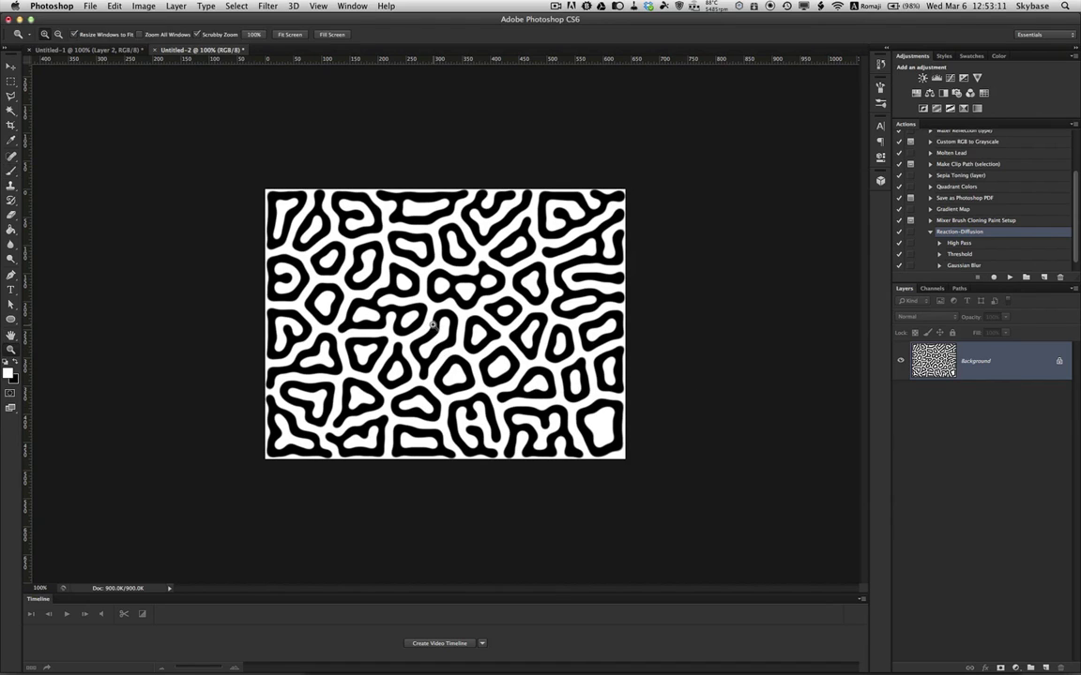
click(434, 333)
drag(533, 321, 517, 302)
key(h)
drag(443, 291, 448, 335)
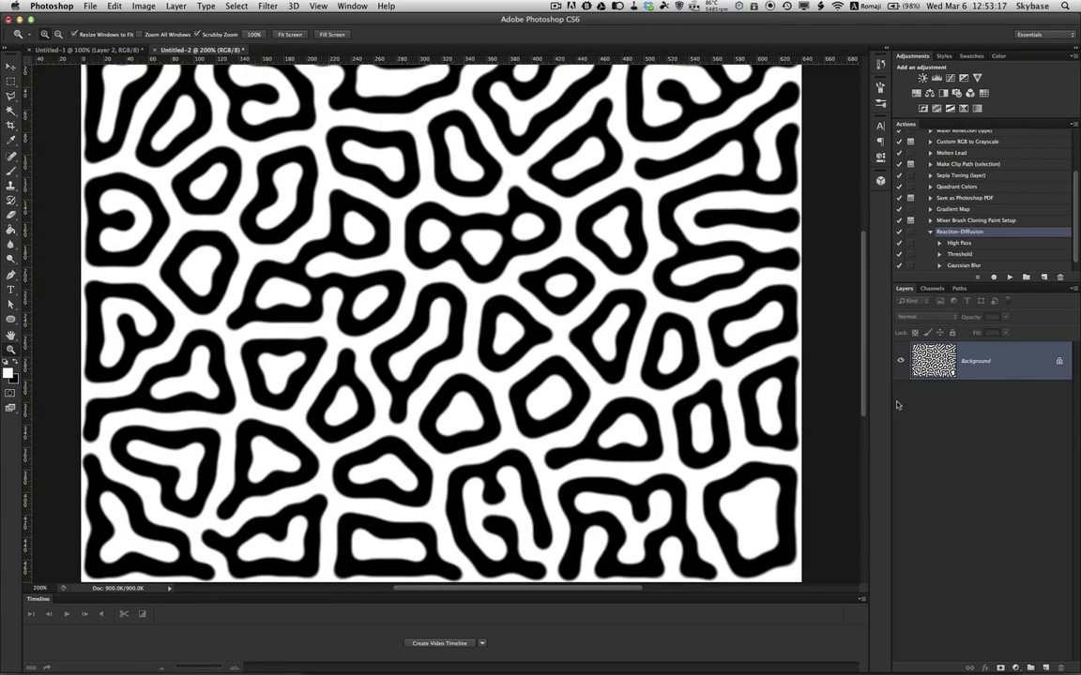
drag(532, 311, 553, 316)
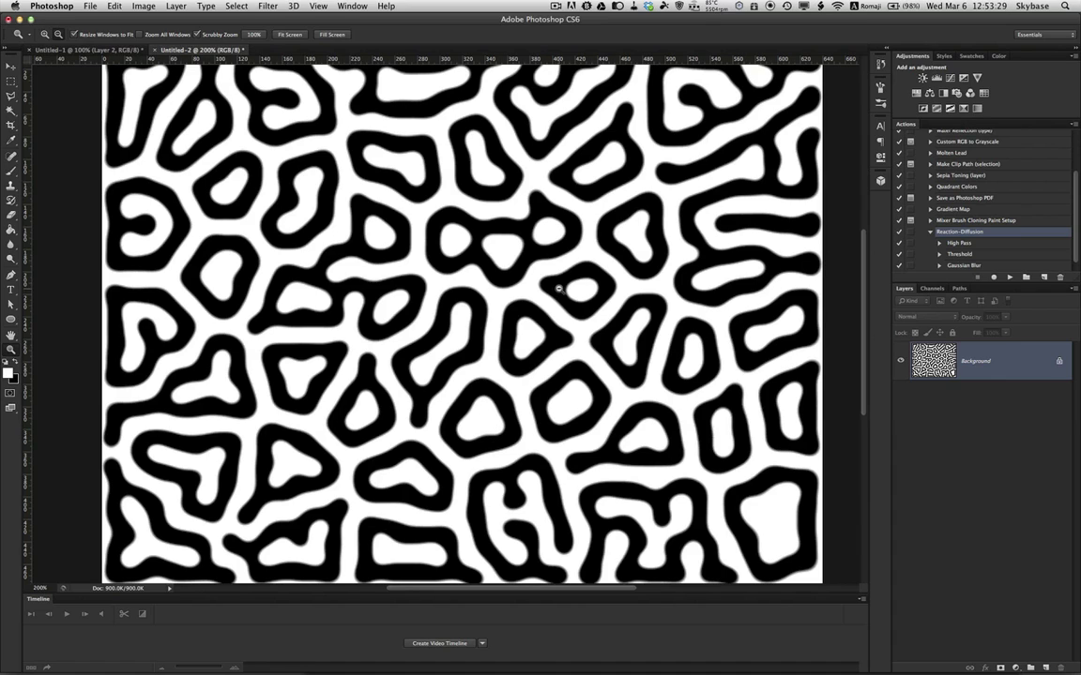
alt+click(504, 260)
click(425, 329)
drag(472, 324, 560, 313)
alt+click(506, 335)
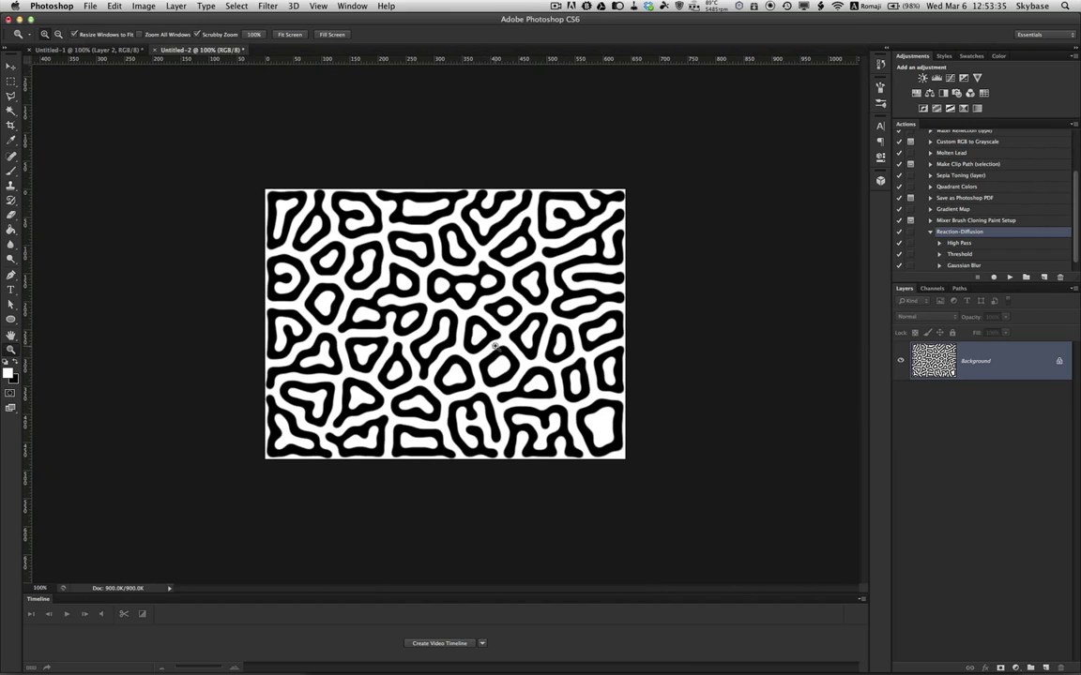